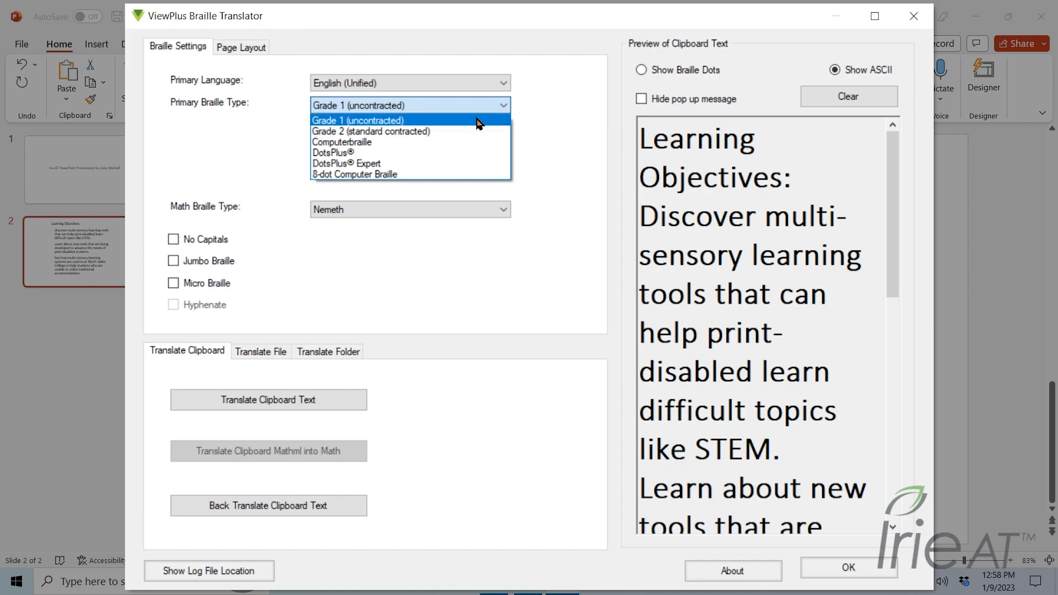
Set the primary braille type to Grade 1 (uncontracted) and the math braille type to Nemeth
click(476, 120)
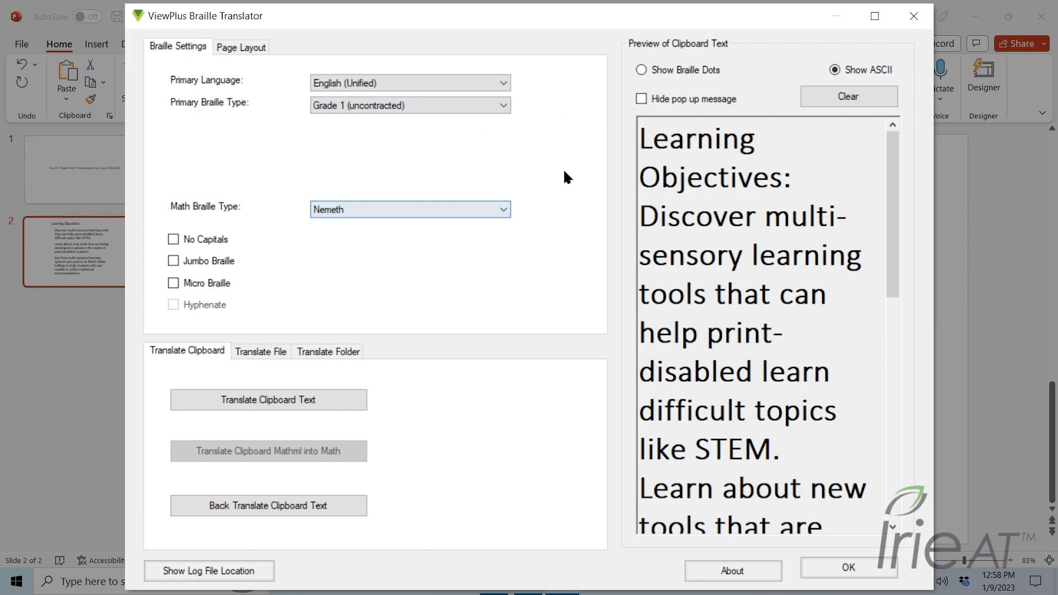
click(508, 207)
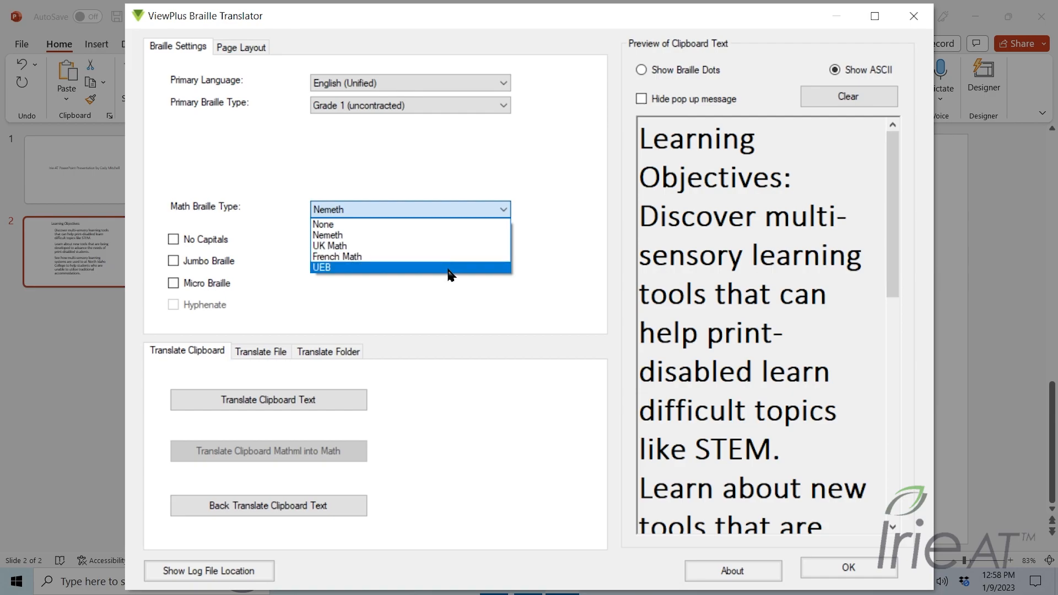
click(442, 237)
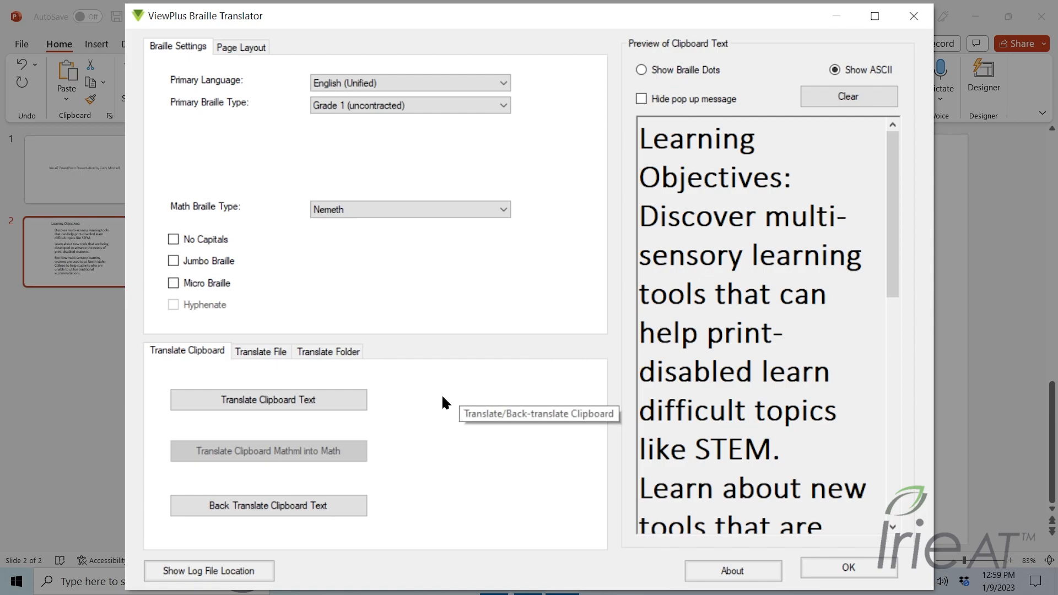
Translate the clipboard text to braille and dismiss the confirmation message
click(347, 408)
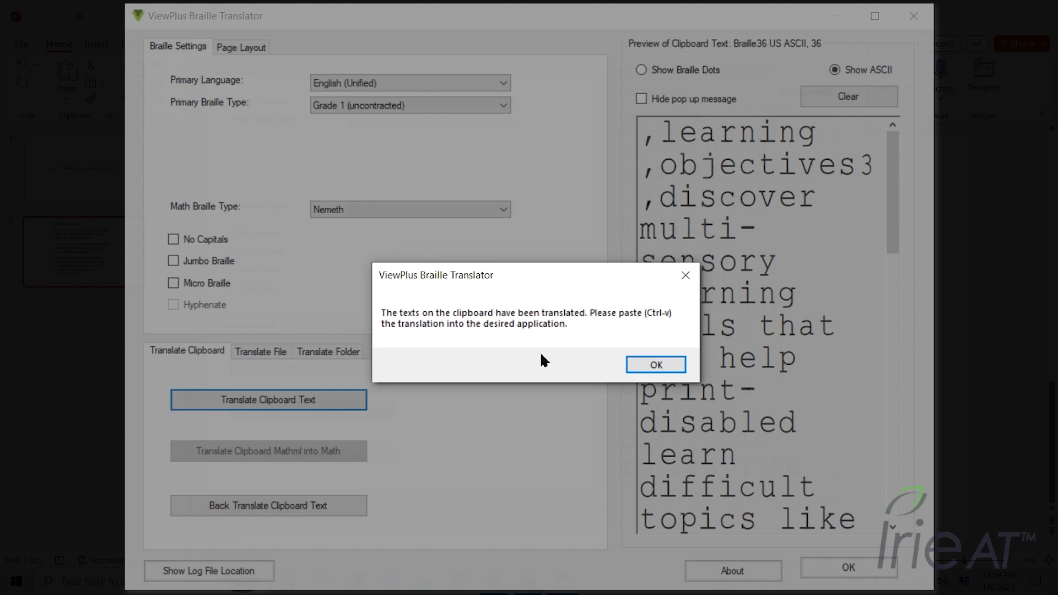
click(627, 365)
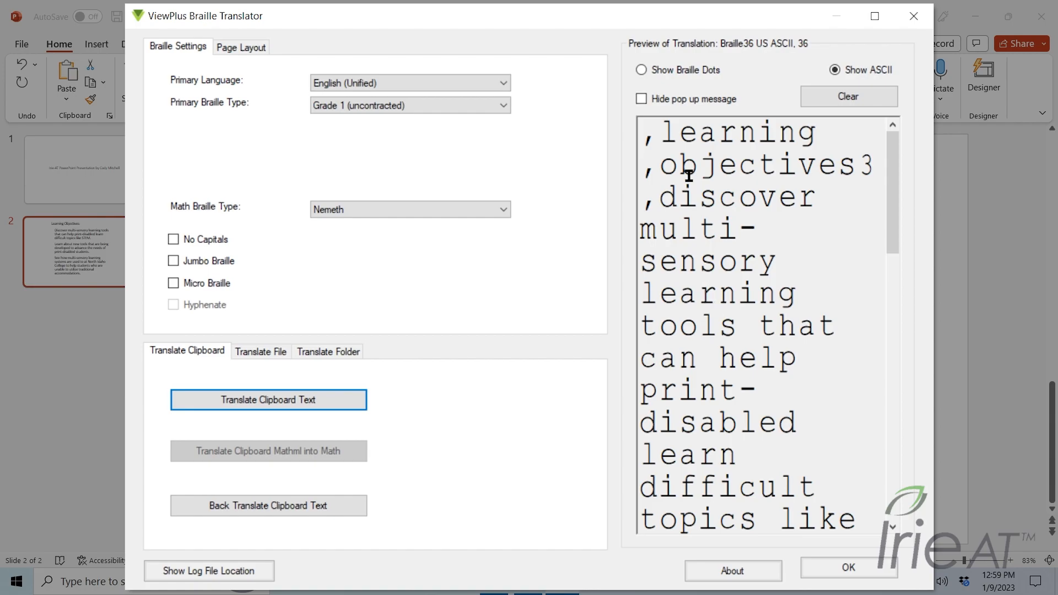
Switch the preview to braille dots, copy the whole braille translation, and close the translator
click(654, 69)
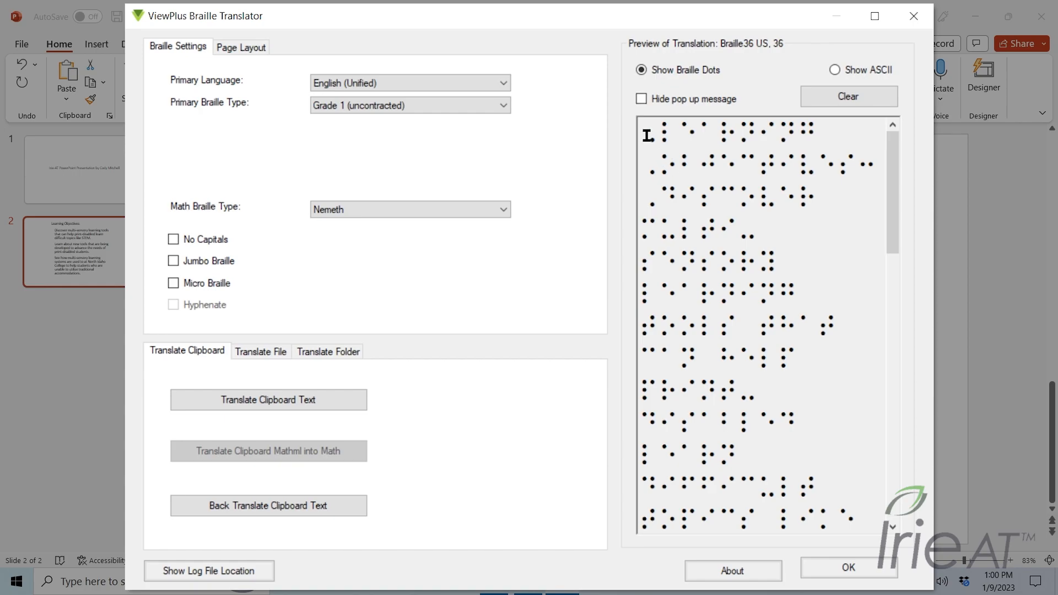
drag(647, 136, 801, 505)
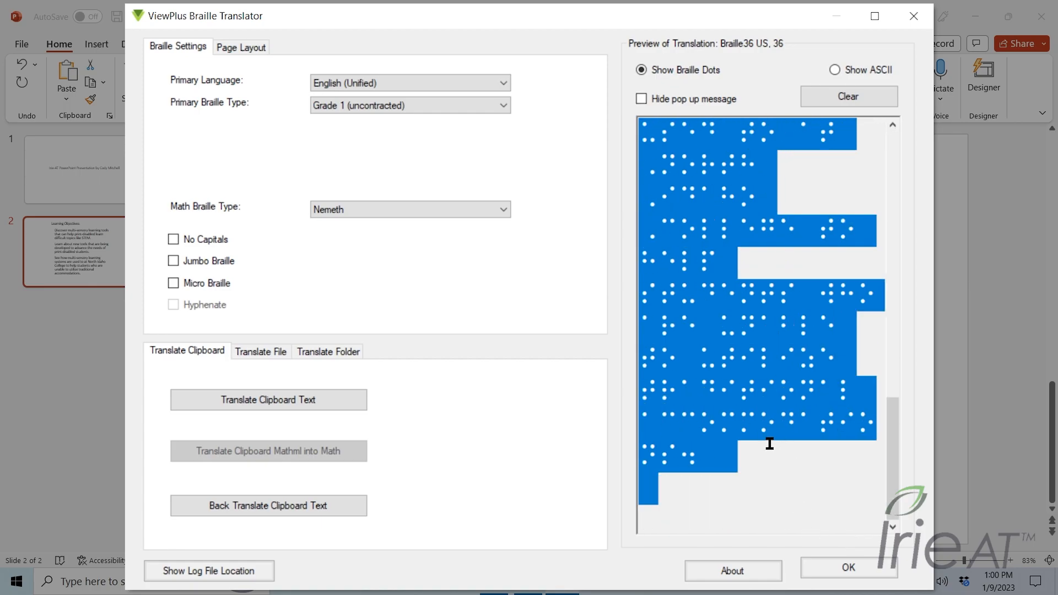
key(ctrl+c)
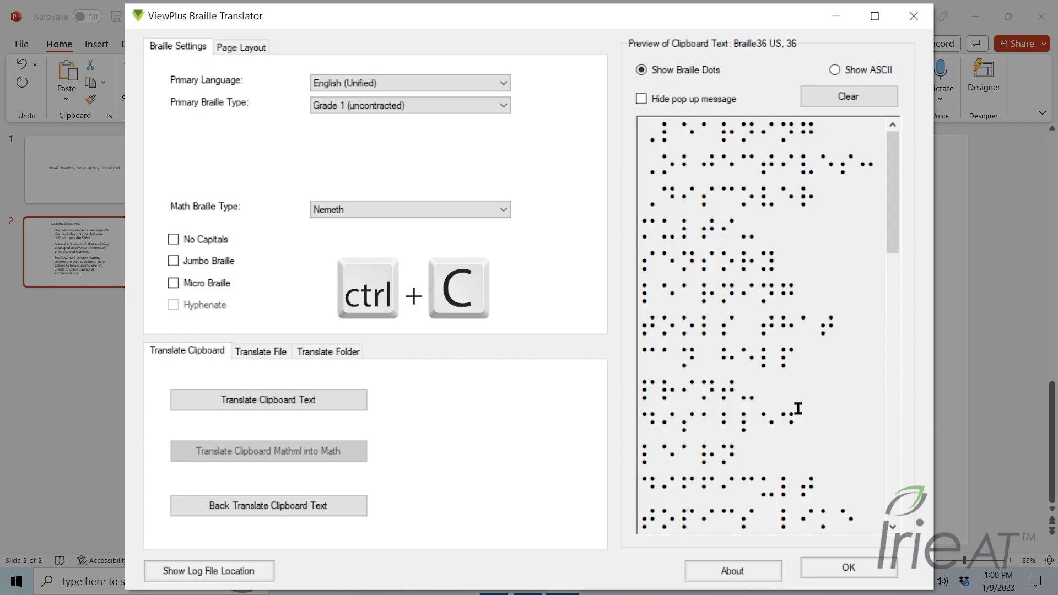
click(830, 565)
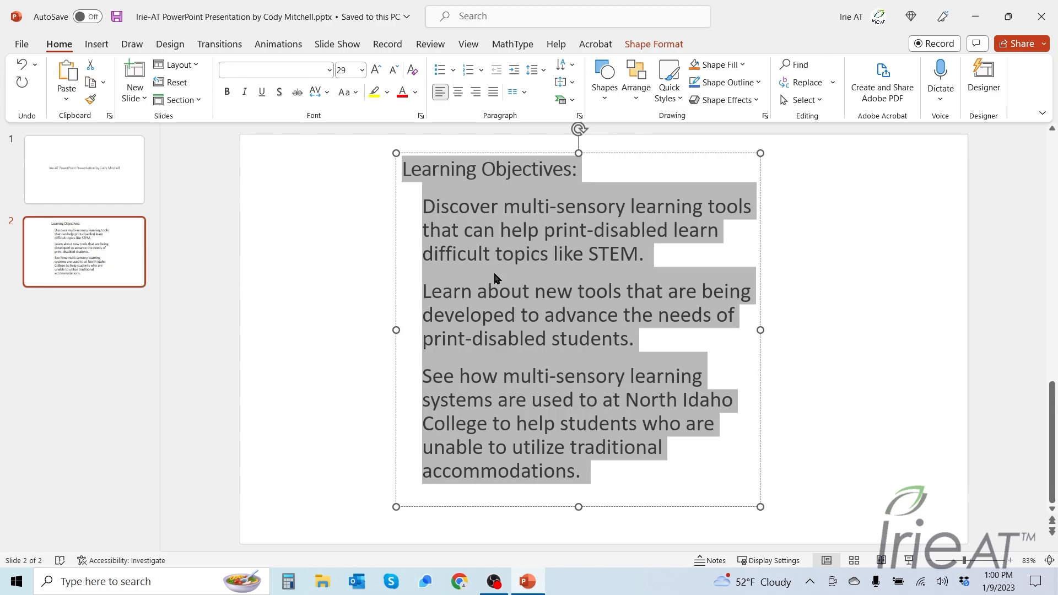
Paste the braille translation over the selected slide 2 text, keeping the source formatting
key(ctrl+v)
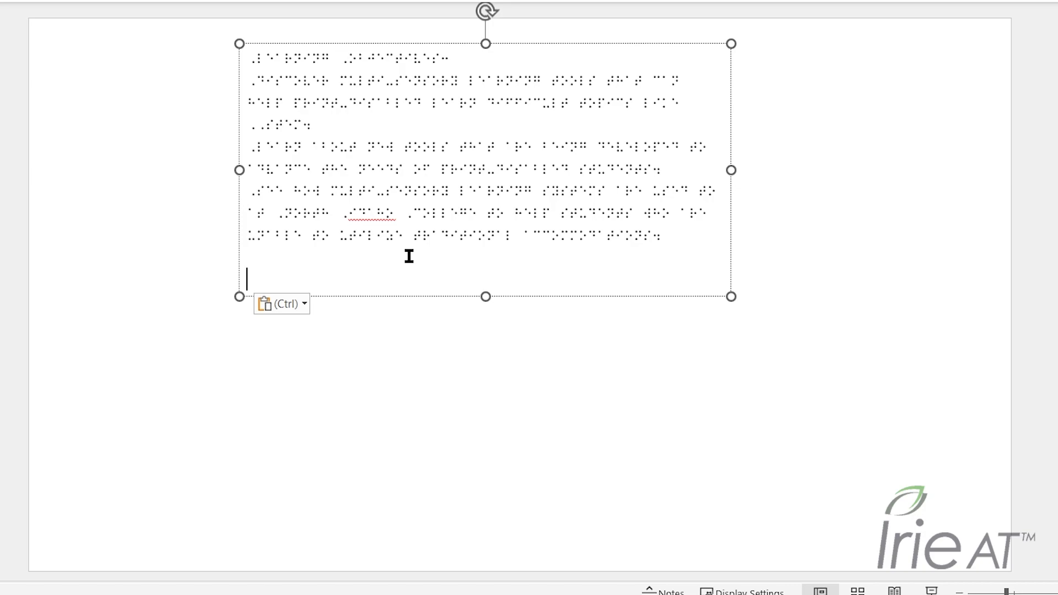
click(303, 306)
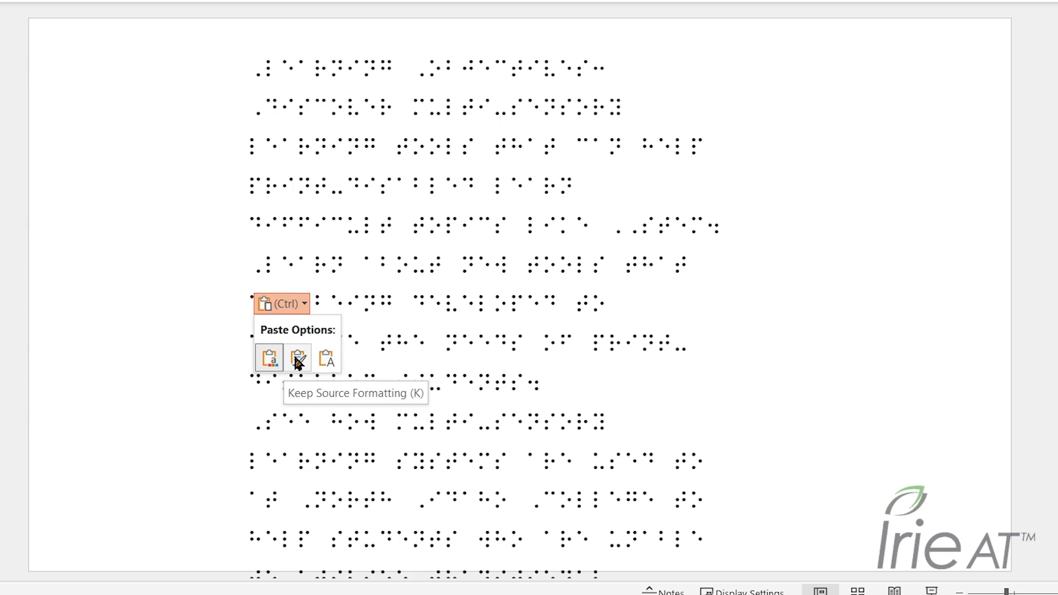
click(297, 361)
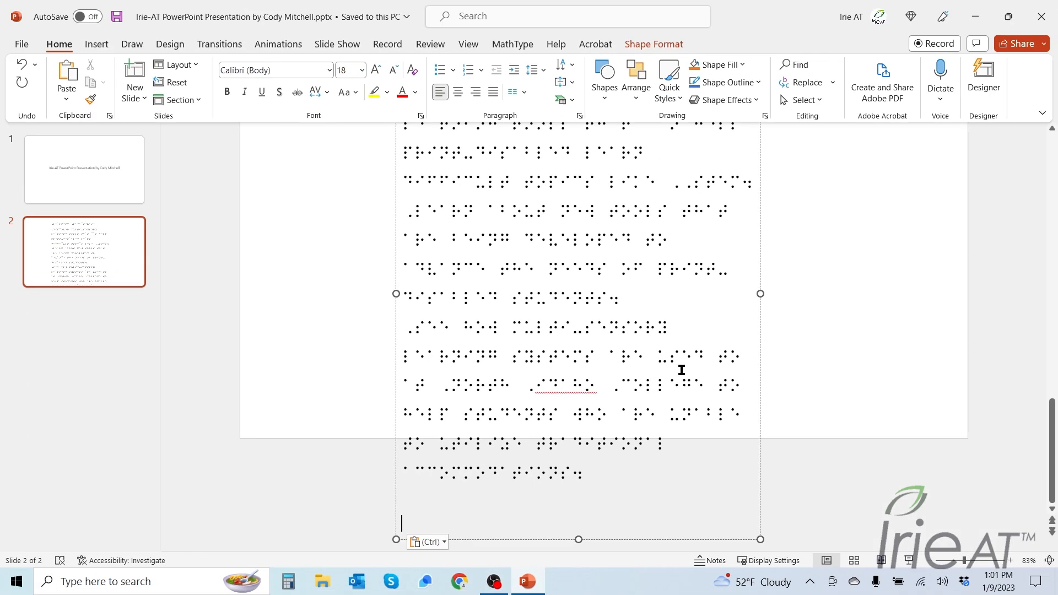
Widen the braille text box on slide 2 to the right so lines wrap less
scroll(589, 499, up, 6)
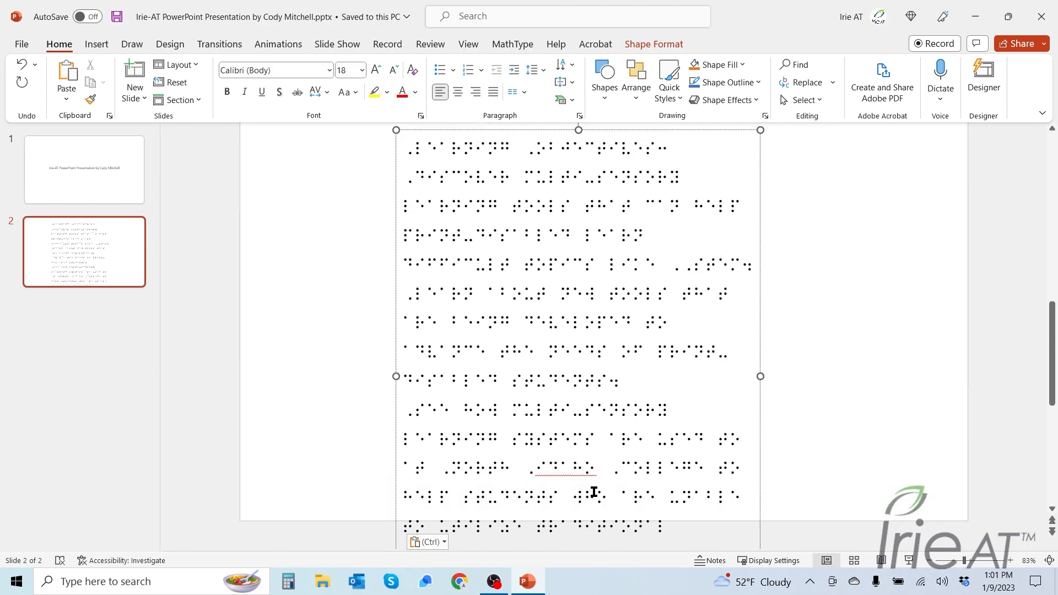
scroll(604, 494, down, 6)
click(604, 489)
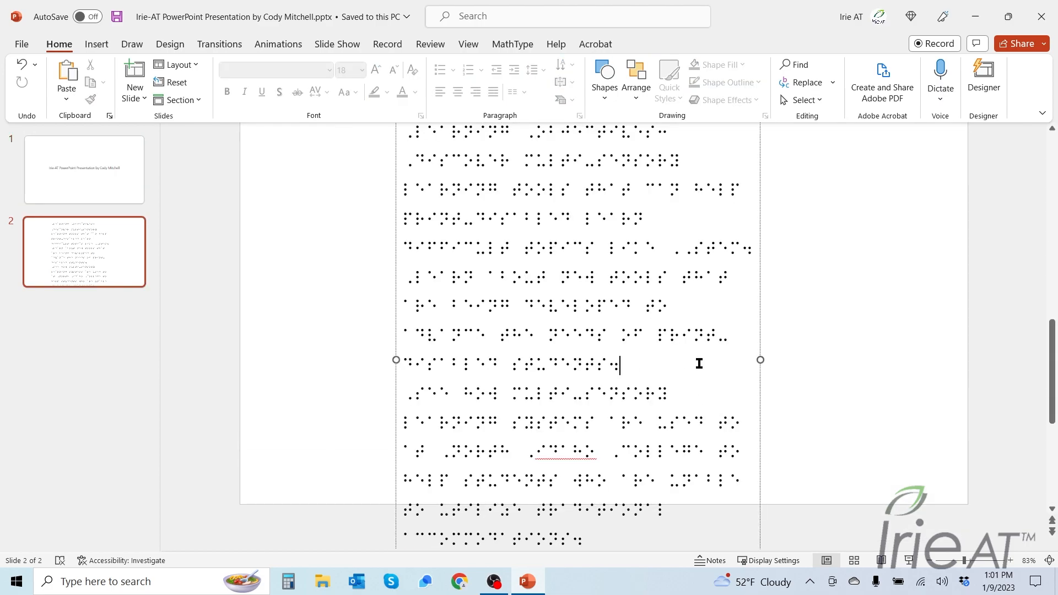
drag(760, 359, 901, 357)
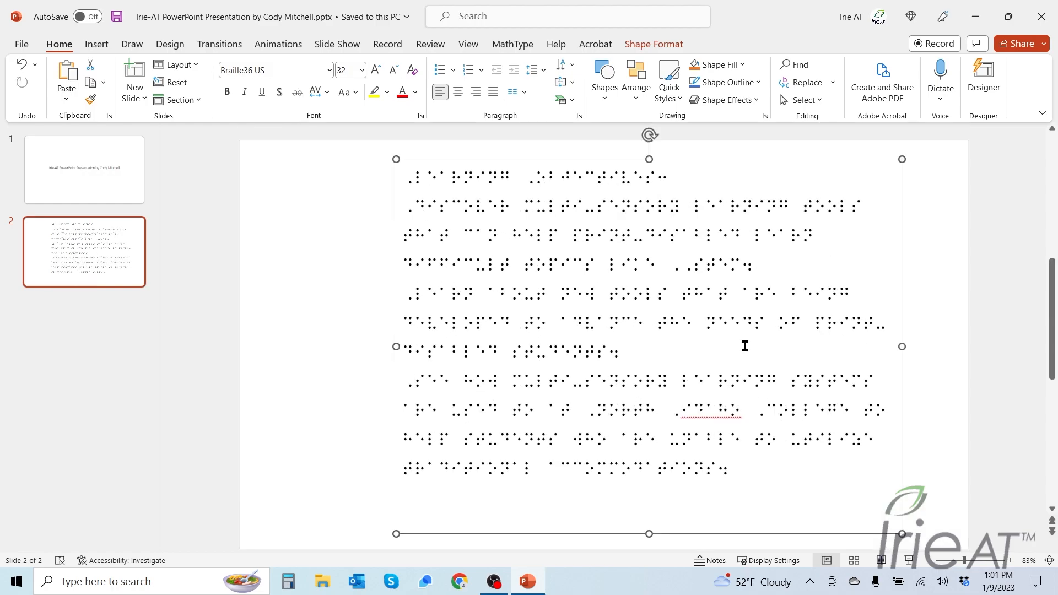
Select and copy the title text on slide 1
click(80, 181)
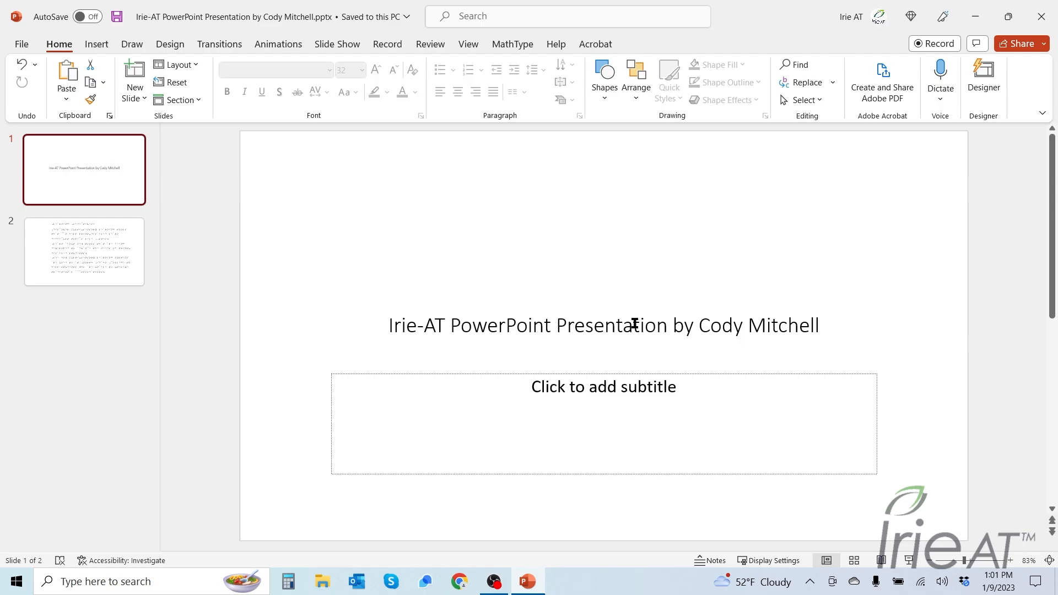
click(635, 302)
drag(819, 325, 408, 324)
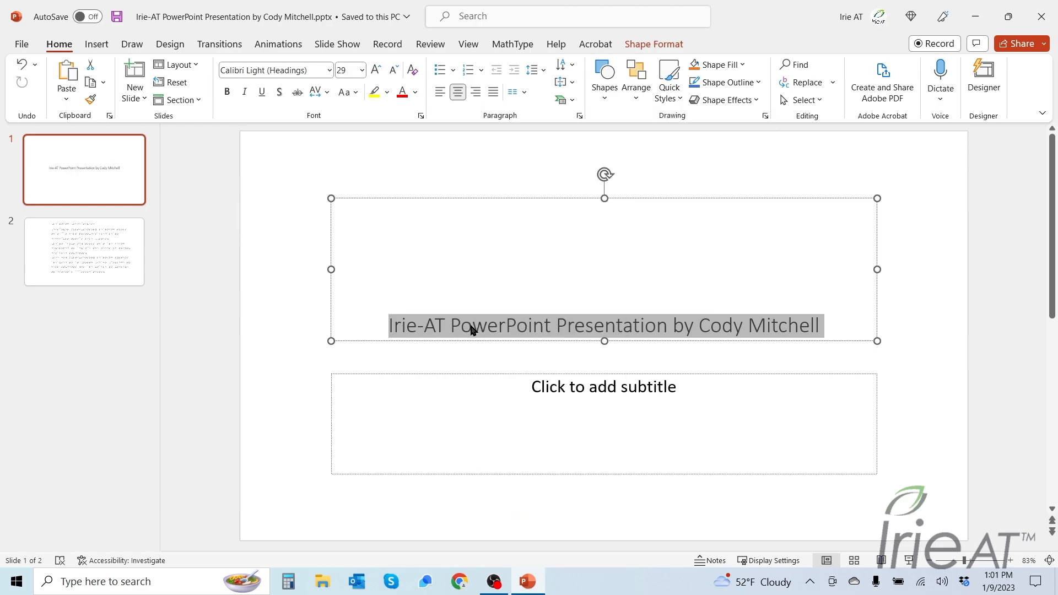
right_click(471, 329)
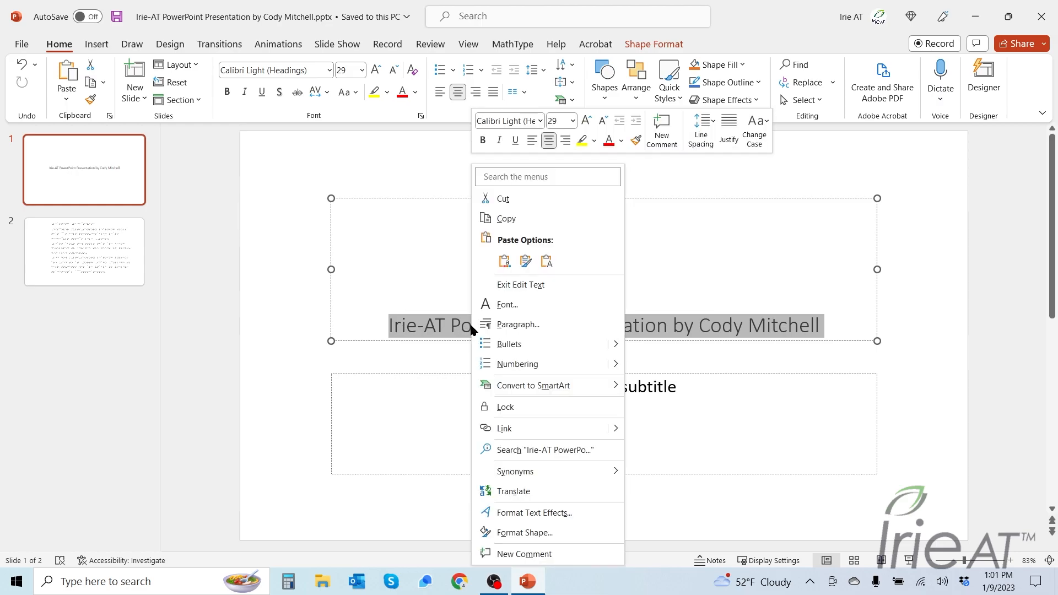
click(542, 226)
Search Windows for trans and open ViewPlus Translator
click(105, 581)
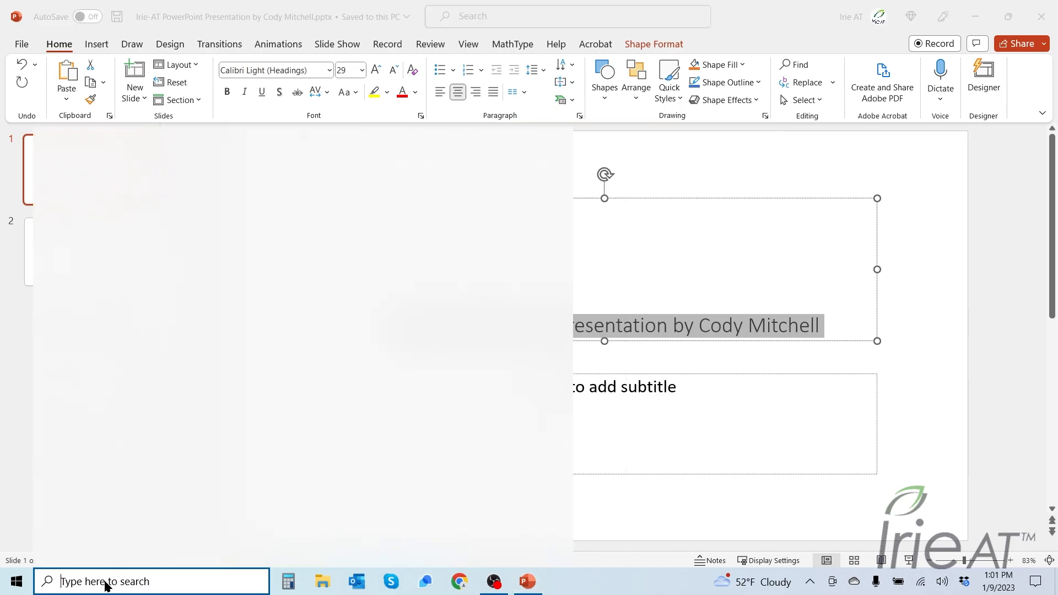
text(tr)
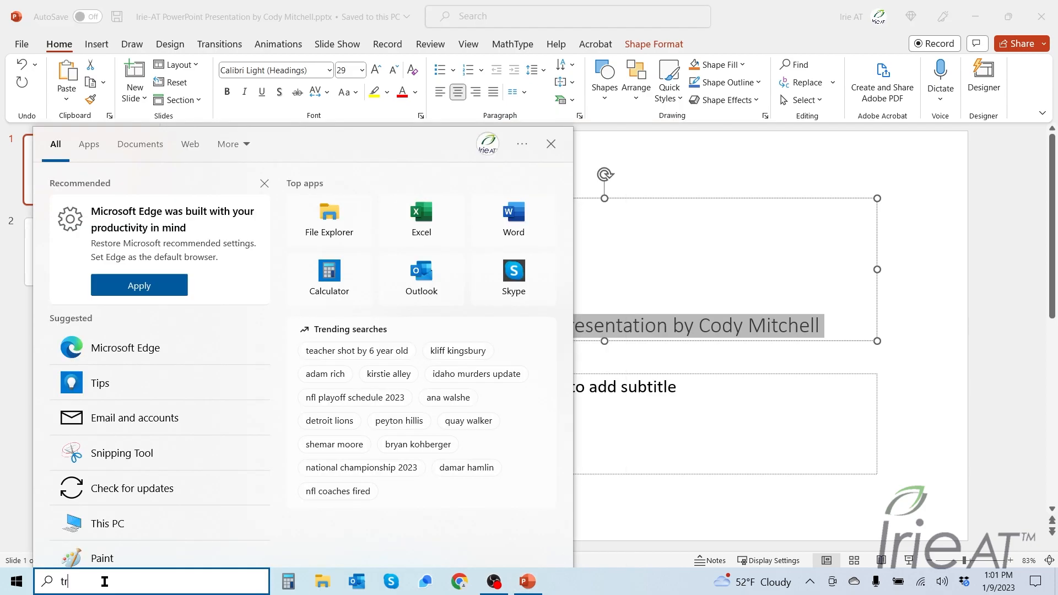
text(ans)
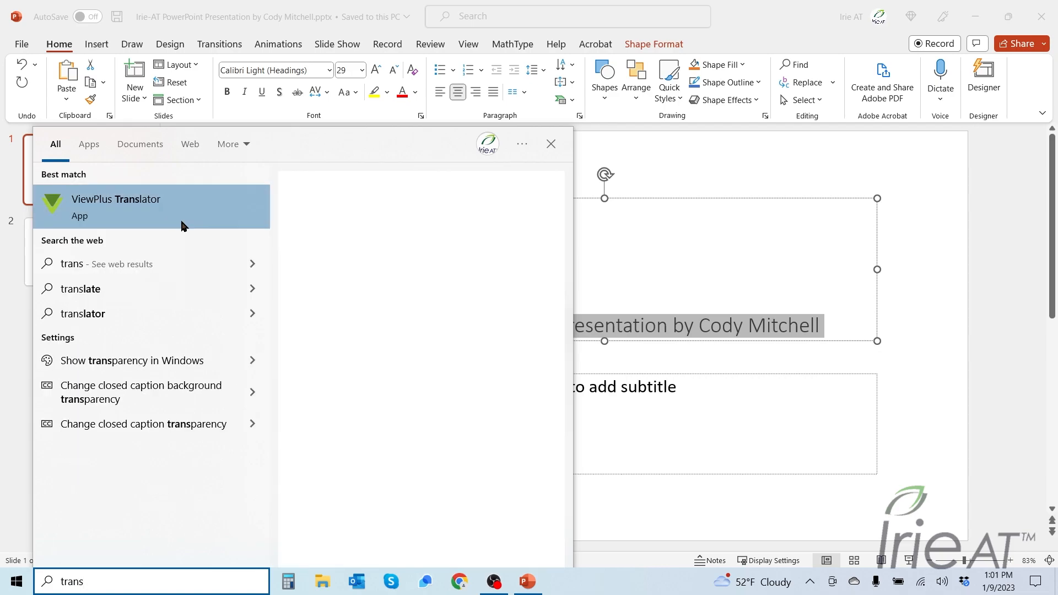
click(184, 226)
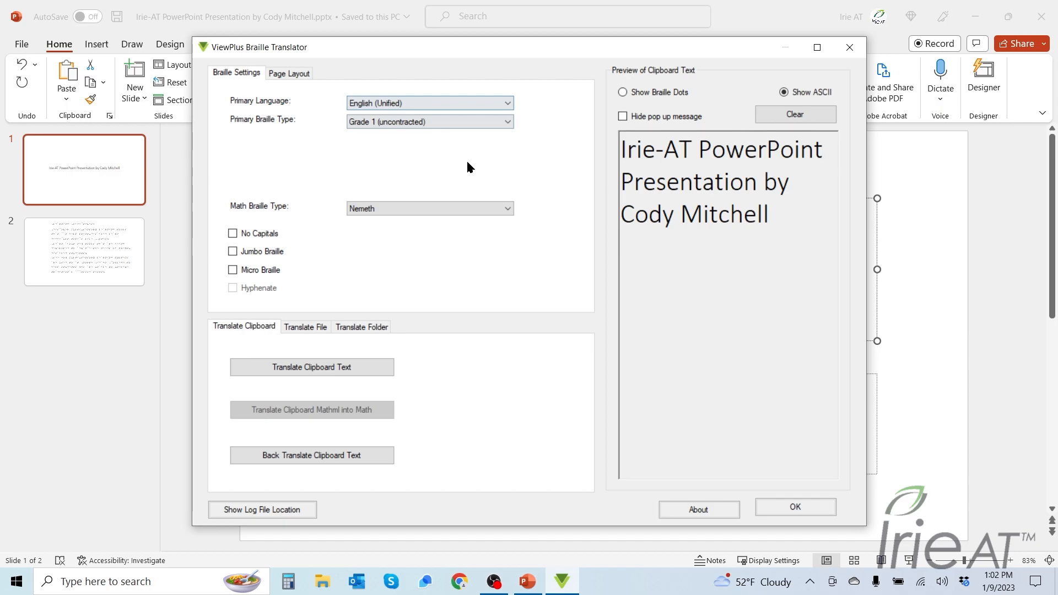
Translate the copied title to braille and dismiss the confirmation message
click(363, 372)
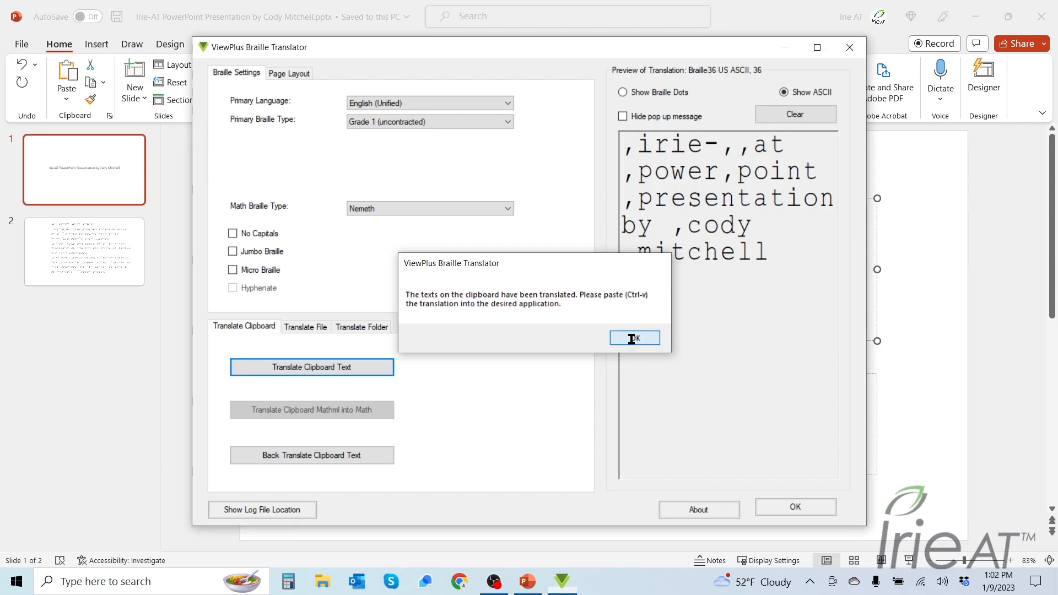
click(631, 339)
Show the translation as braille dots, copy all of it, and close the translator
click(623, 92)
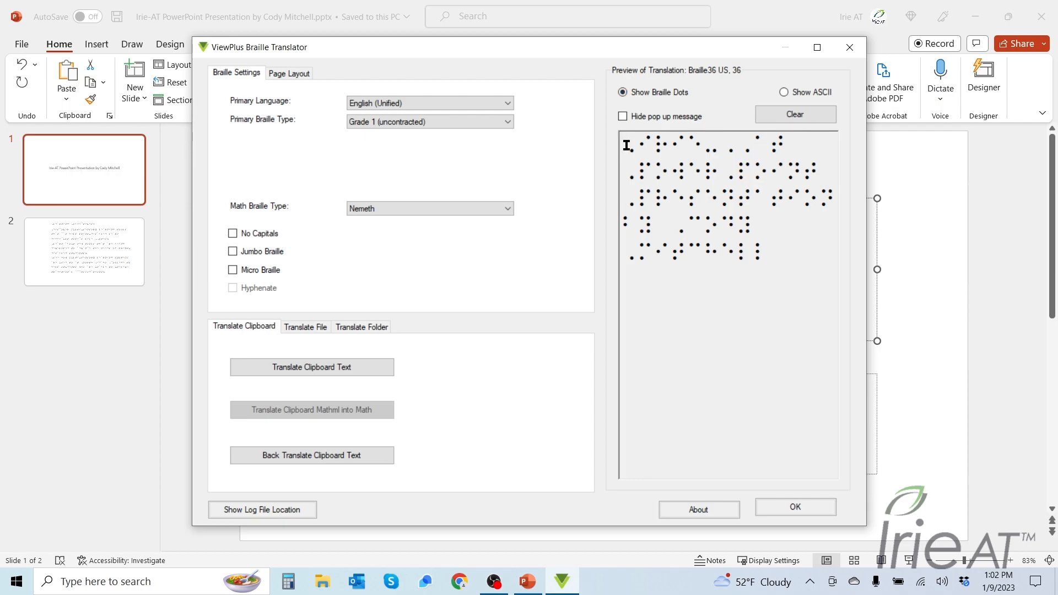
drag(626, 145, 782, 243)
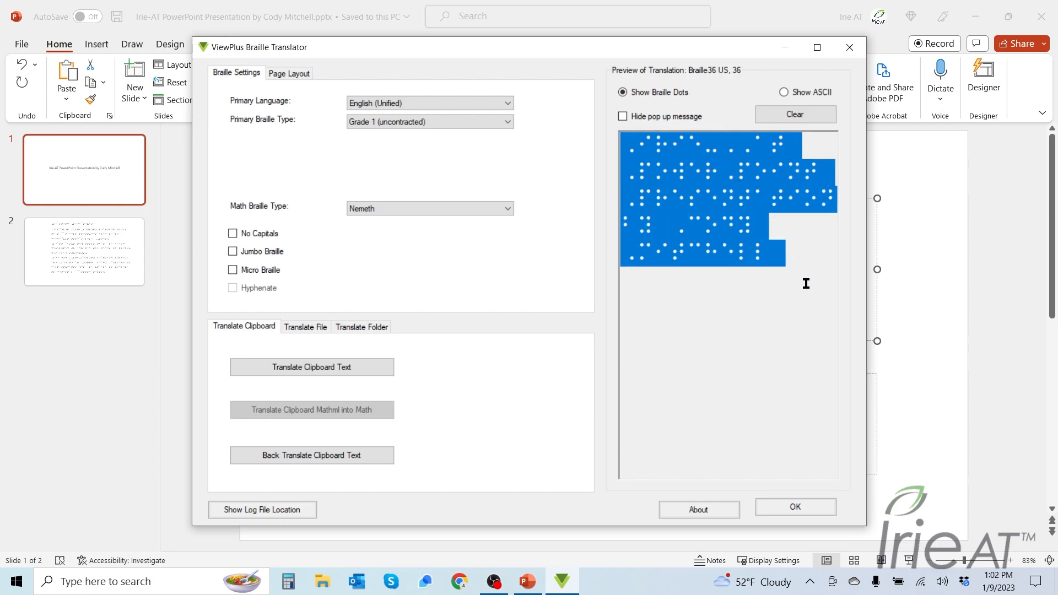
key(ctrl+c)
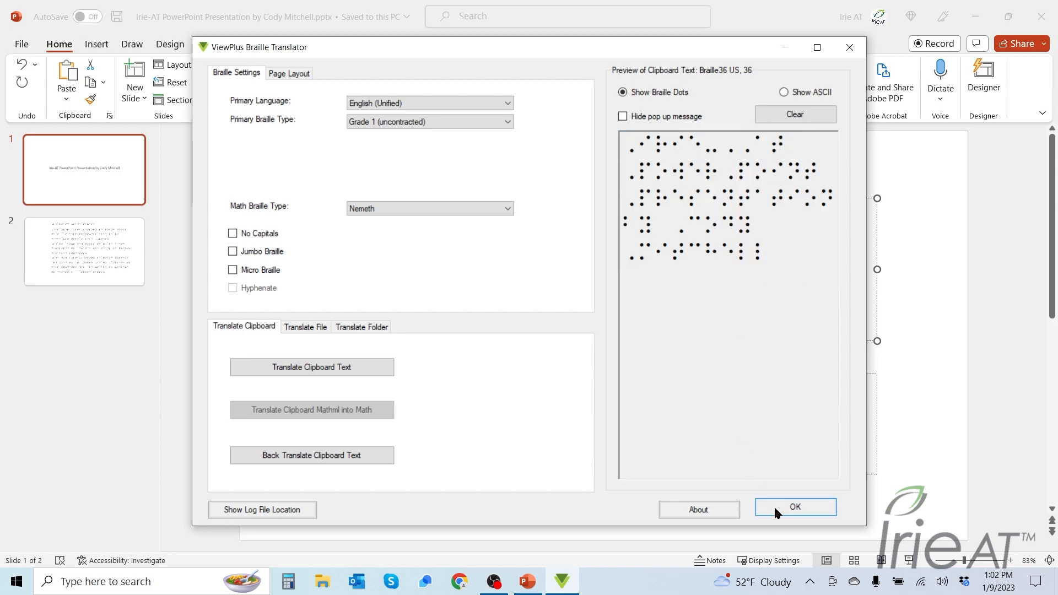
click(774, 504)
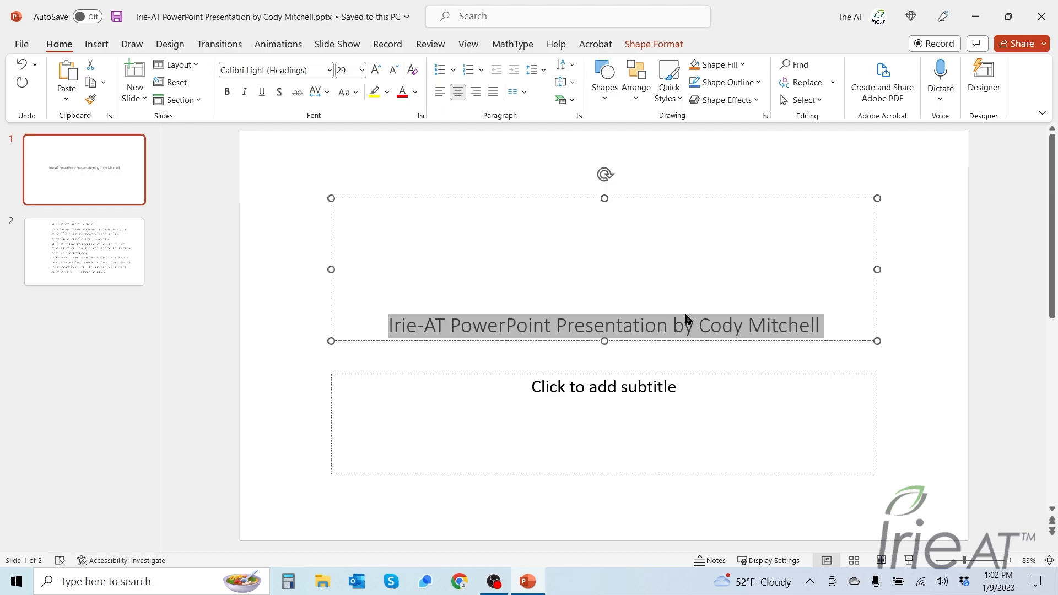
Paste the braille title over the selected slide 1 title, keeping the source formatting
key(ctrl+v)
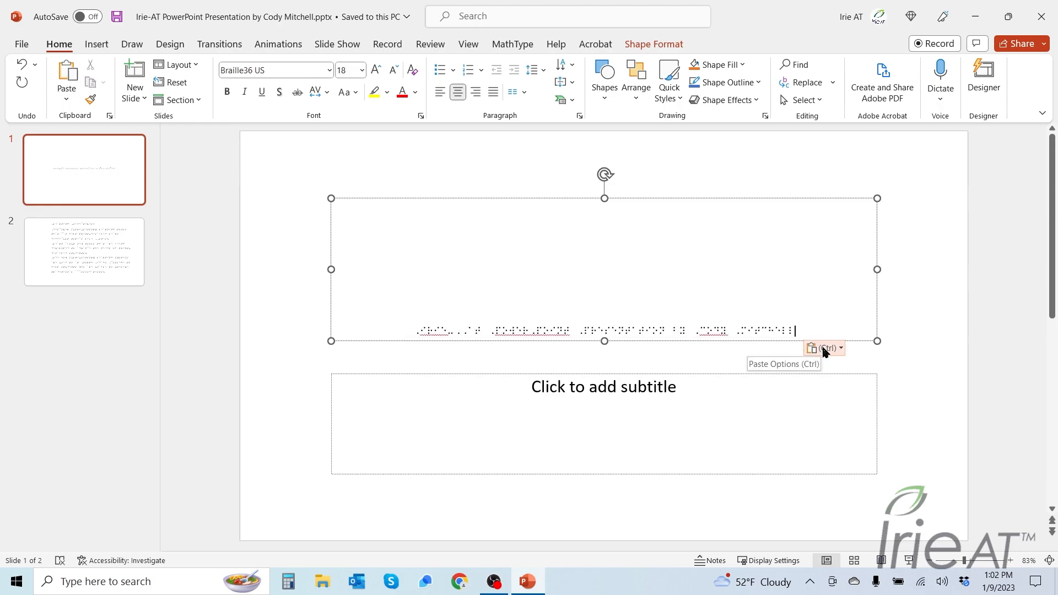
click(825, 349)
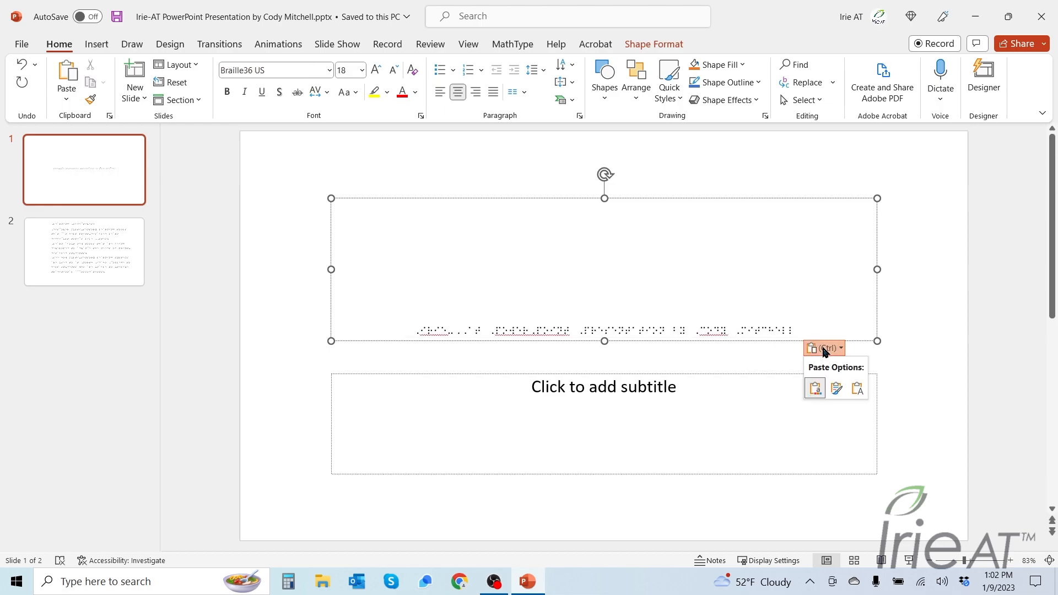
click(836, 390)
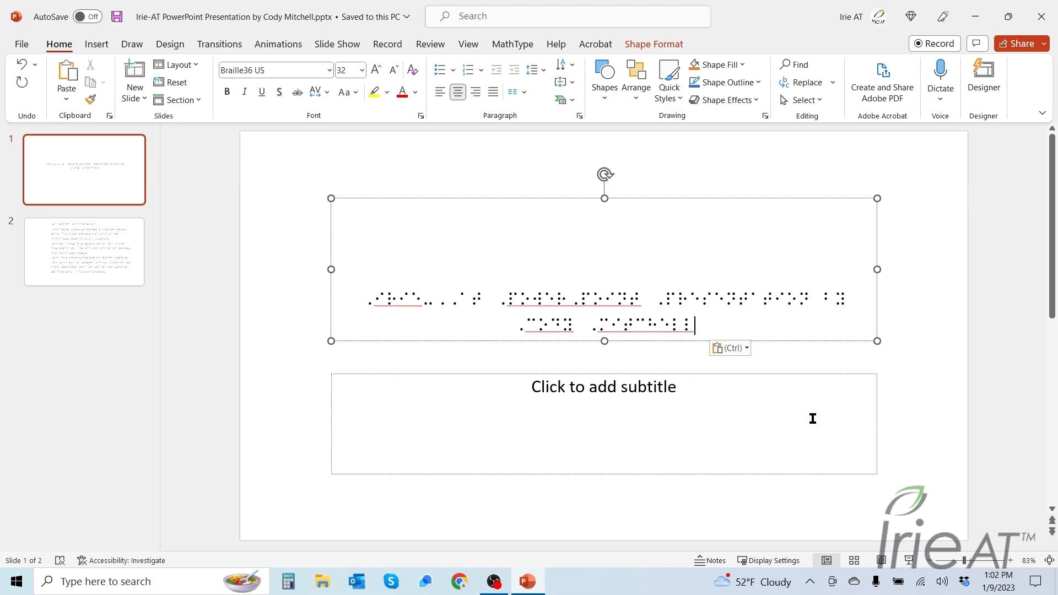
Review both slides and open the Print page to preview the braille presentation
click(75, 263)
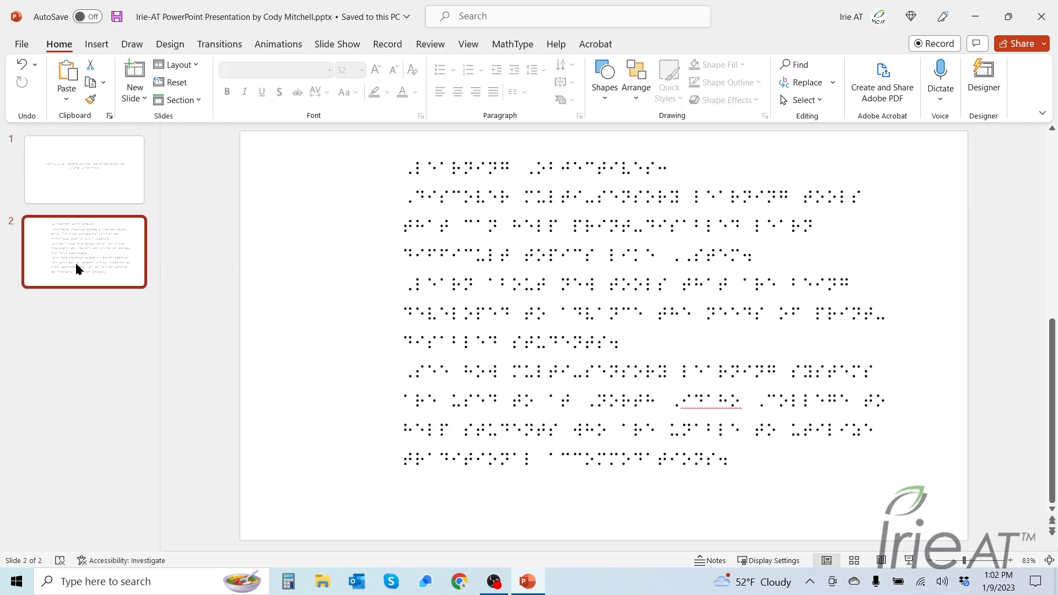
click(102, 175)
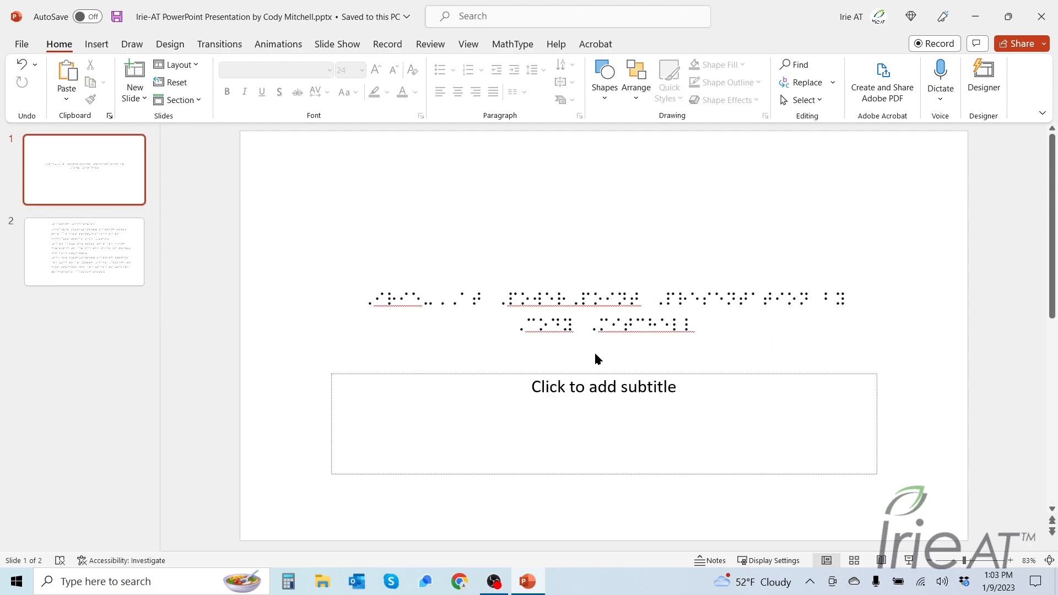
click(21, 45)
click(55, 284)
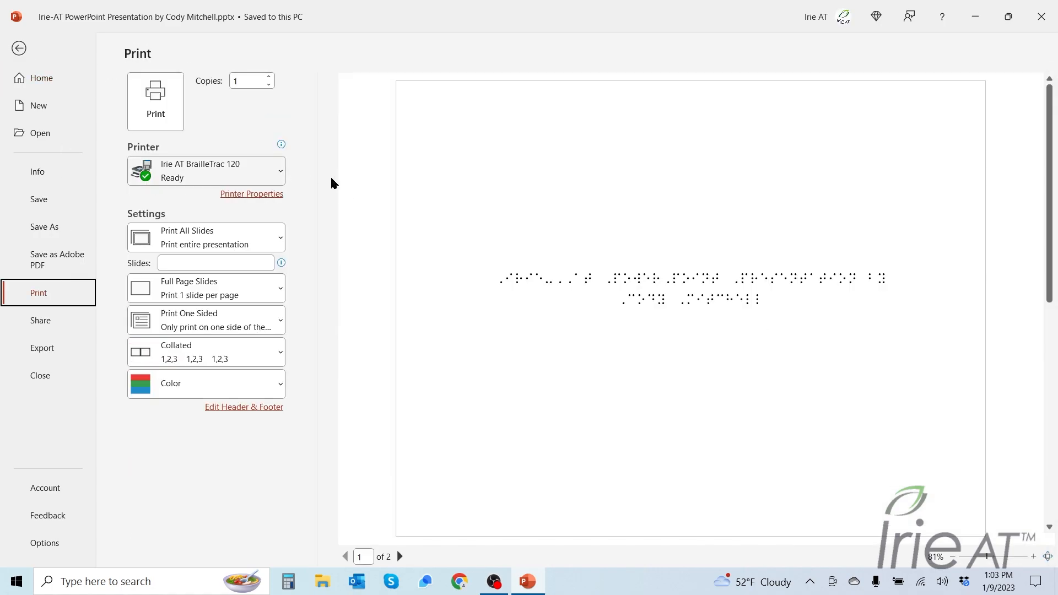
scroll(710, 290, down, 1)
scroll(707, 292, up, 1)
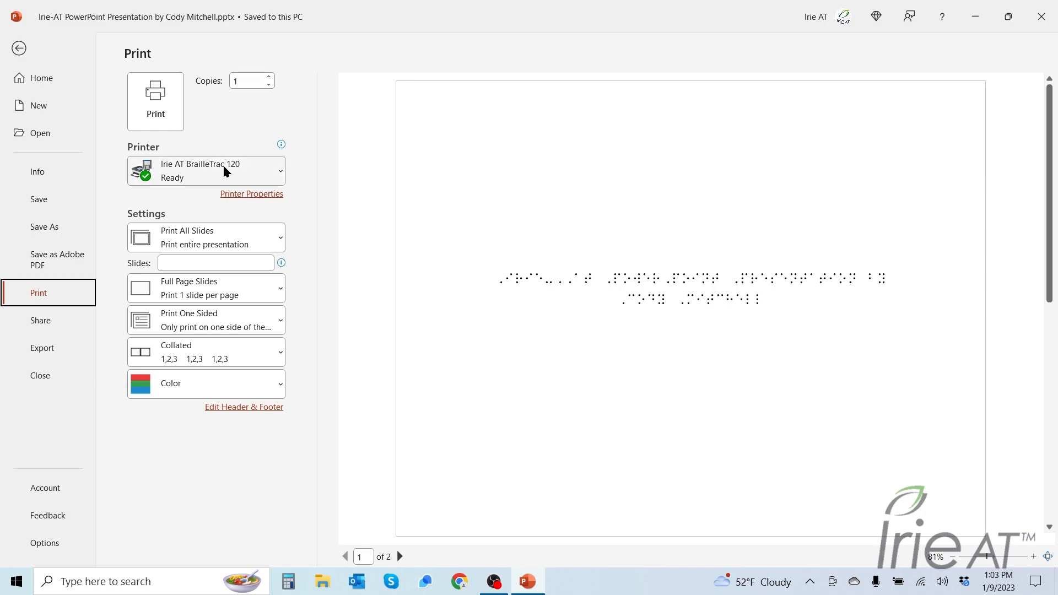